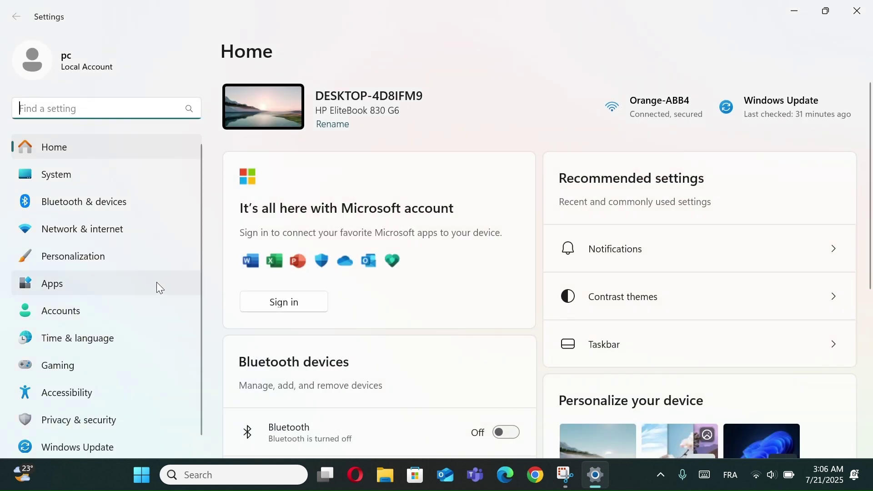
scroll(126, 350, down, 1)
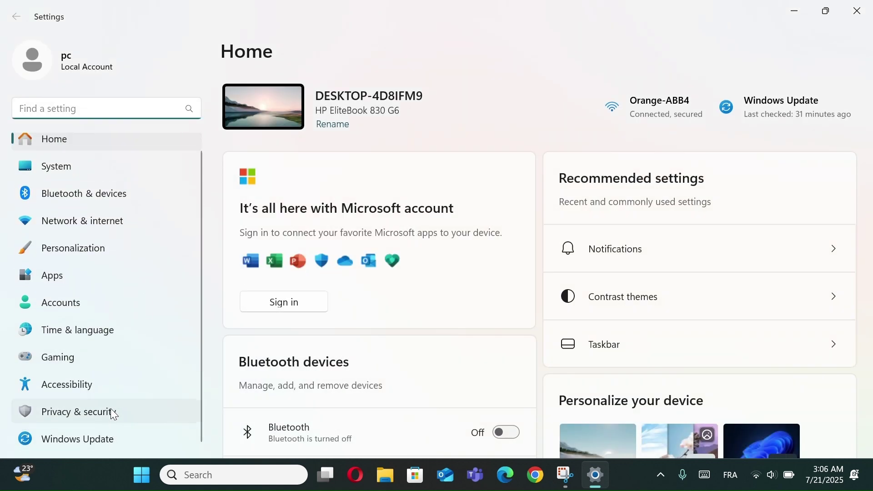
Step: In Privacy & security > General, switch off advertising-ID ads, language list, app-launch tracking and Settings notifications
click(96, 408)
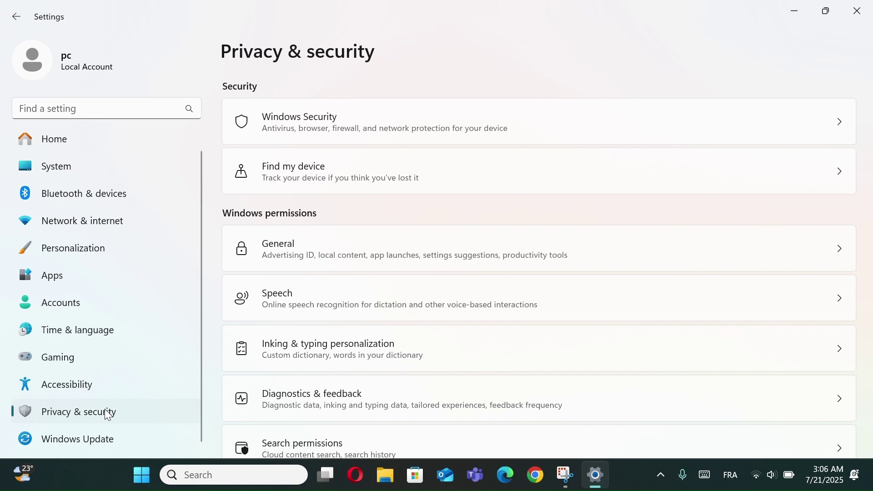
click(316, 244)
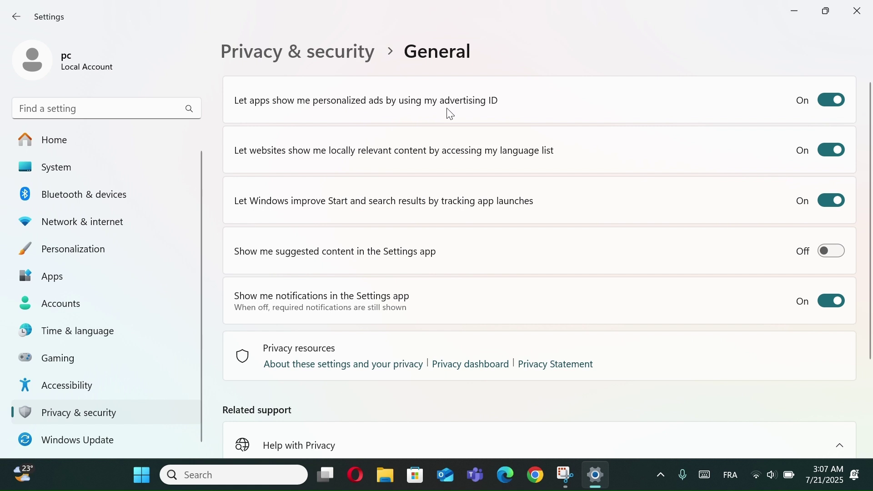
click(821, 99)
click(837, 162)
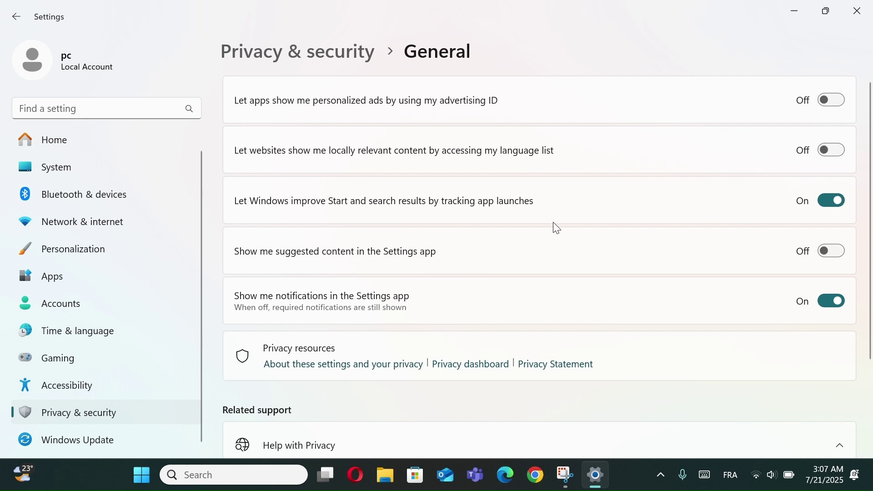
click(843, 210)
click(829, 299)
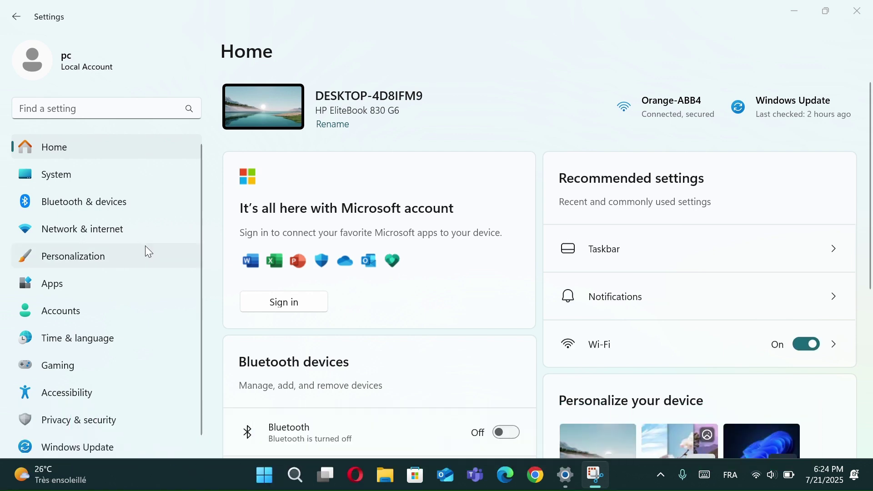
Step: In Personalization > Start, hide recently added apps, most-used apps and recommended files
click(145, 254)
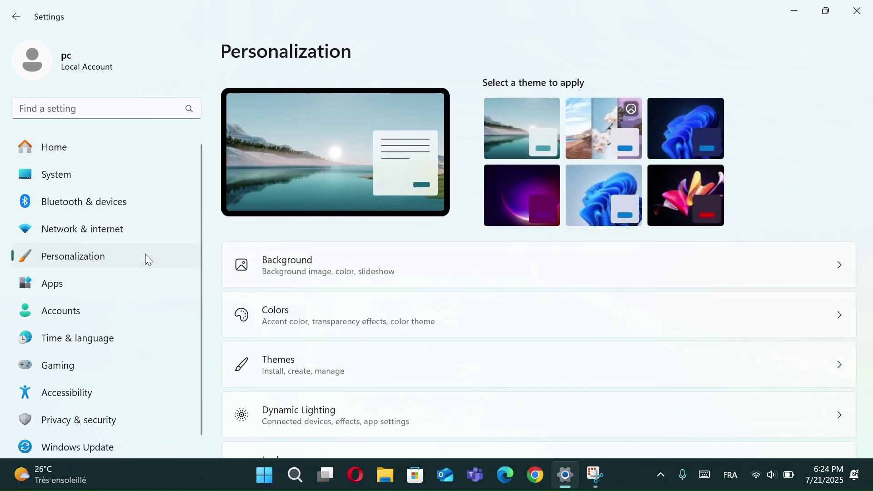
scroll(414, 267, down, 4)
scroll(410, 272, down, 2)
scroll(406, 280, down, 1)
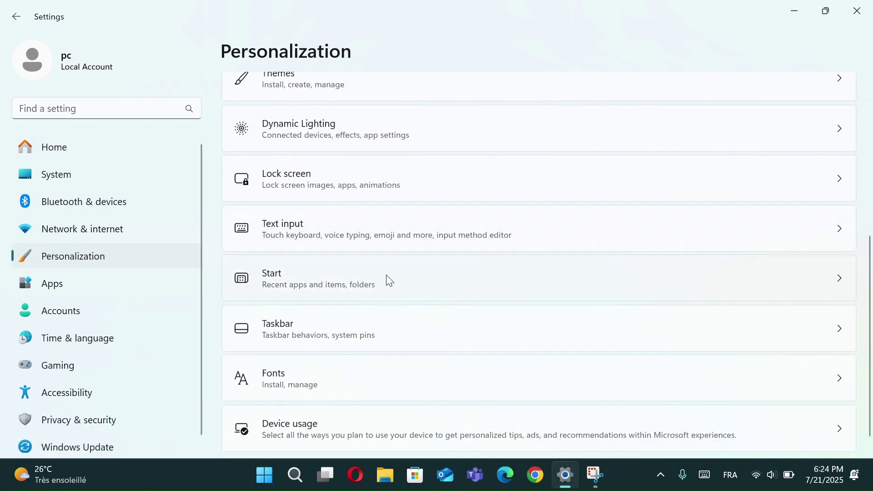
click(405, 282)
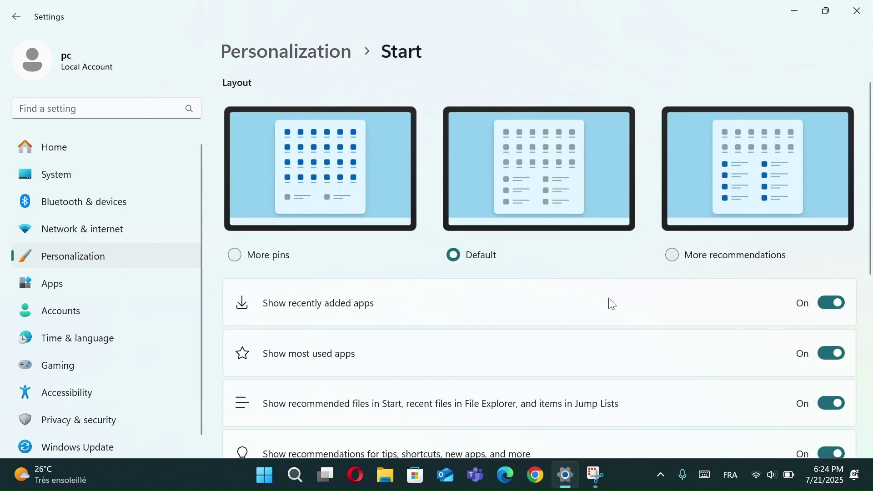
scroll(609, 300, down, 3)
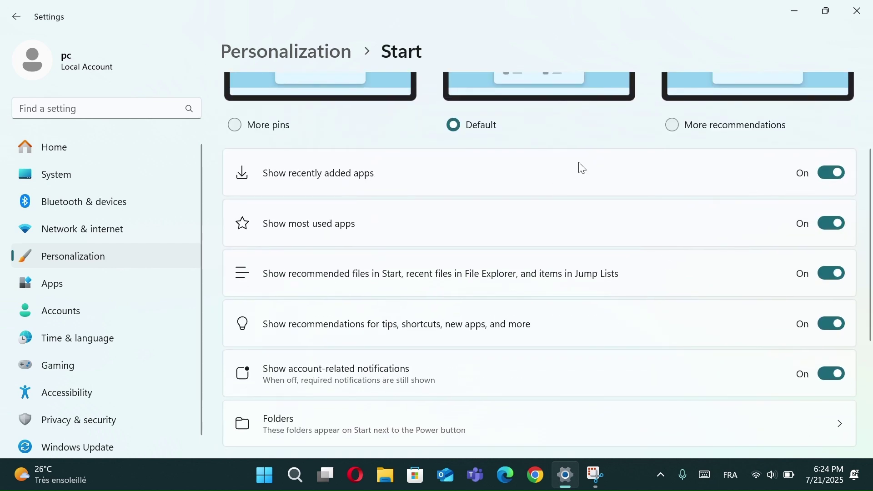
click(830, 172)
click(838, 223)
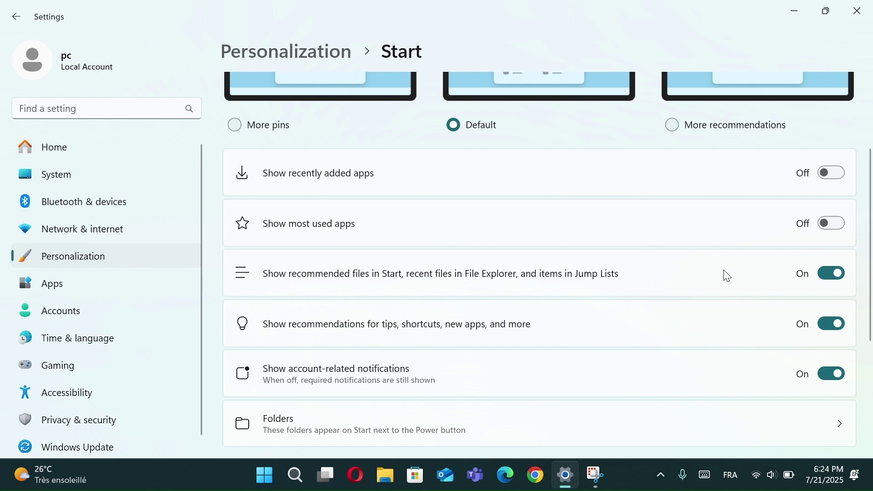
click(838, 273)
Step: Turn off Start tips and account-related notifications, then return to Settings Home
click(828, 323)
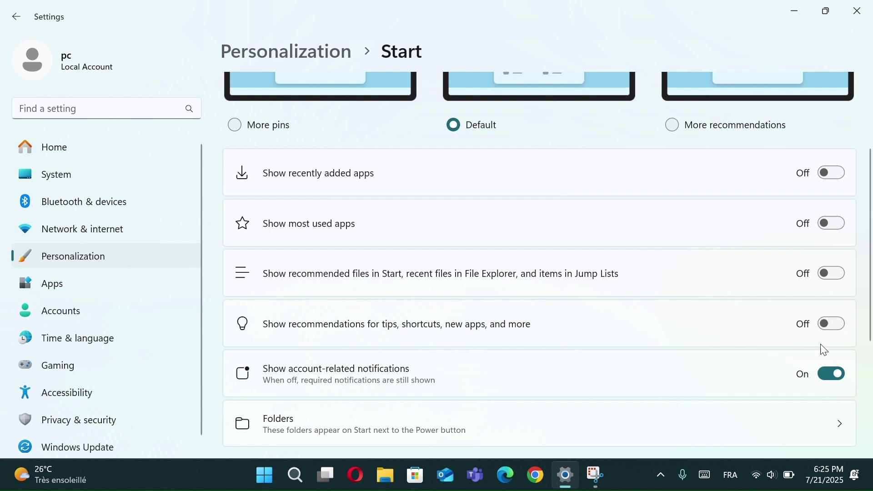
scroll(823, 349, down, 1)
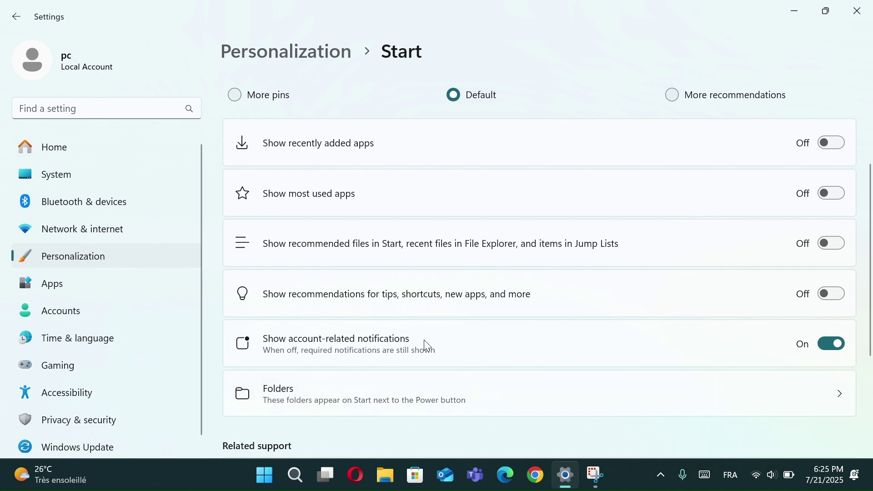
click(831, 342)
scroll(628, 360, down, 1)
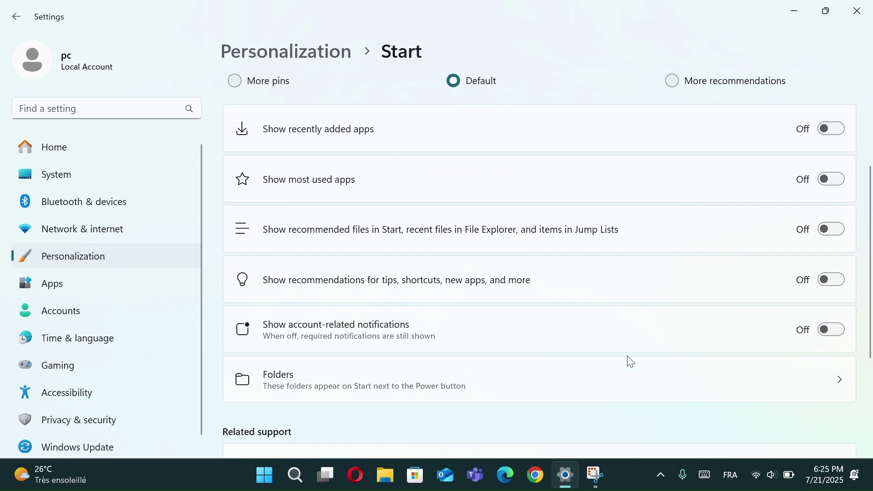
scroll(627, 359, down, 3)
scroll(628, 360, down, 2)
scroll(628, 360, up, 8)
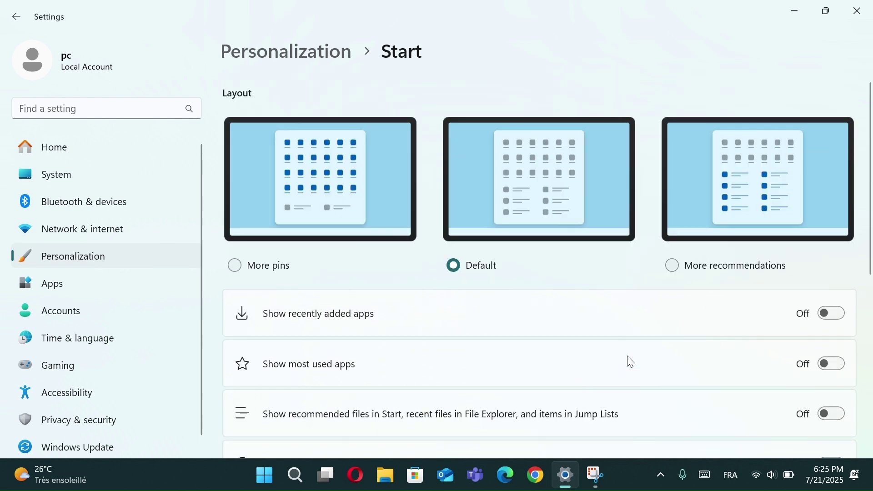
scroll(628, 360, down, 1)
click(89, 142)
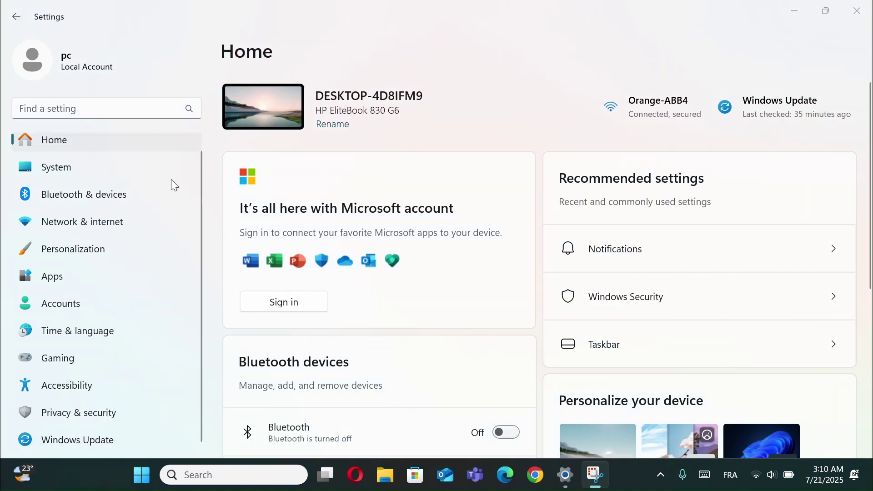
Step: In System > Notifications additional settings, uncheck the welcome experience and setup suggestions
click(145, 171)
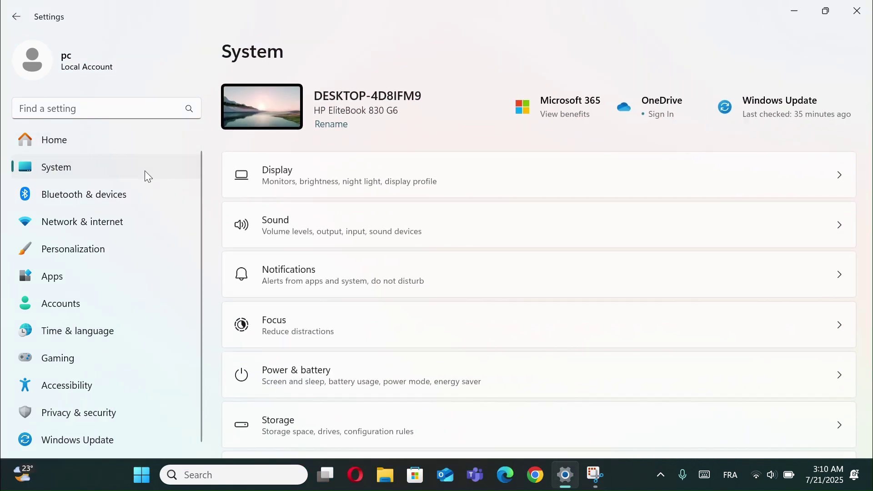
click(366, 270)
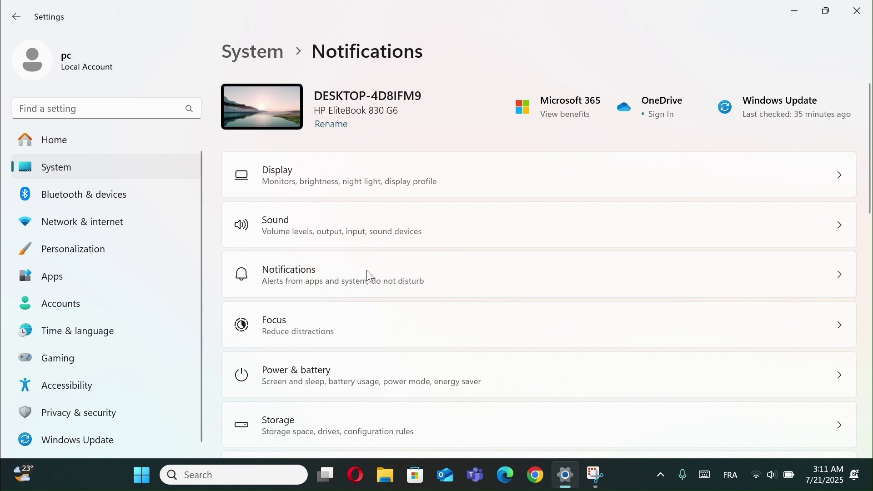
scroll(401, 314, down, 5)
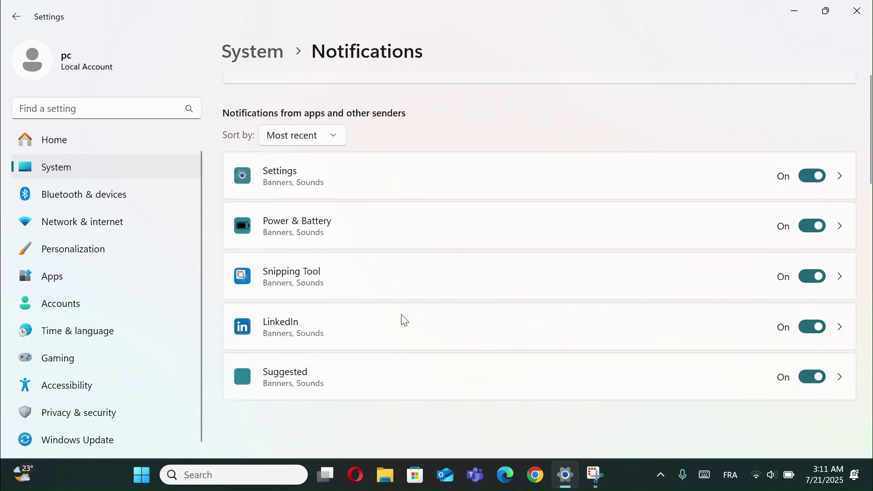
scroll(401, 314, down, 5)
scroll(401, 314, down, 5)
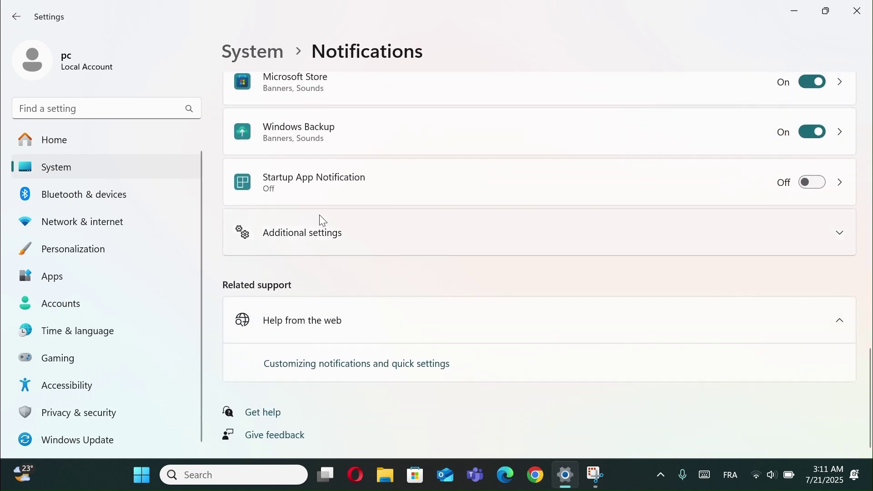
click(392, 233)
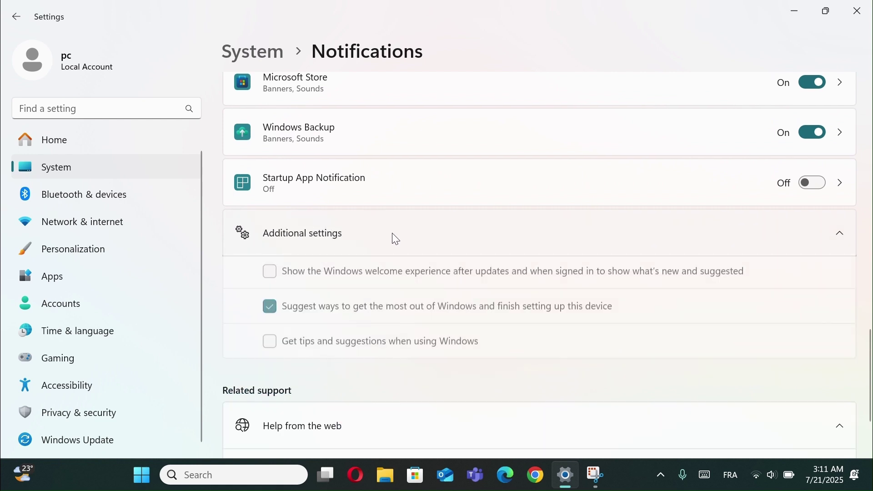
click(268, 274)
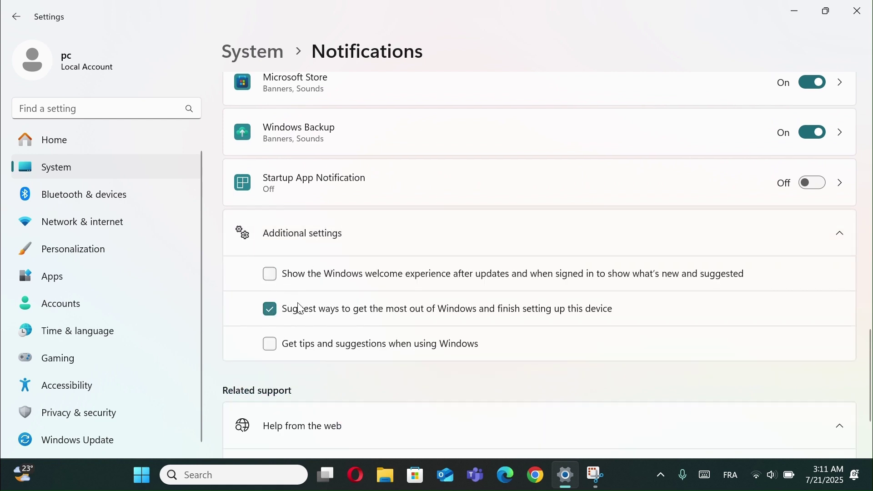
click(270, 308)
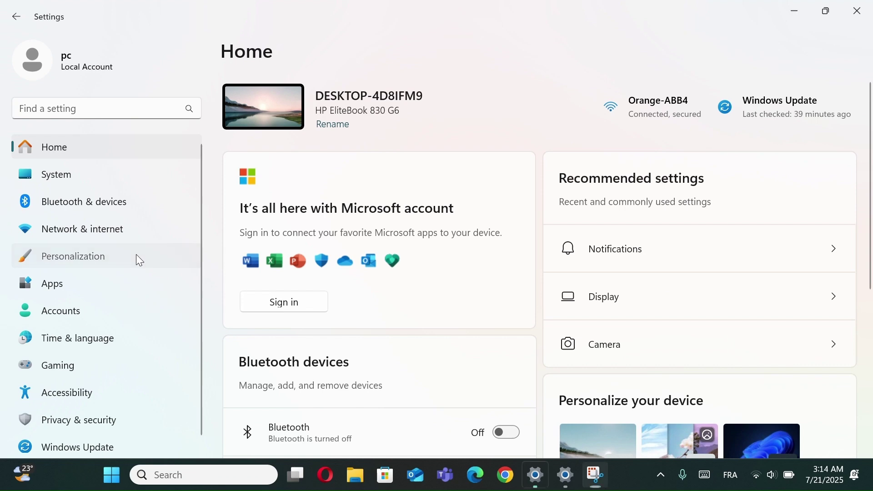
Step: In Personalization > Device usage, switch off Development, Gaming, Family, Creativity, School, Entertainment and Business
click(136, 271)
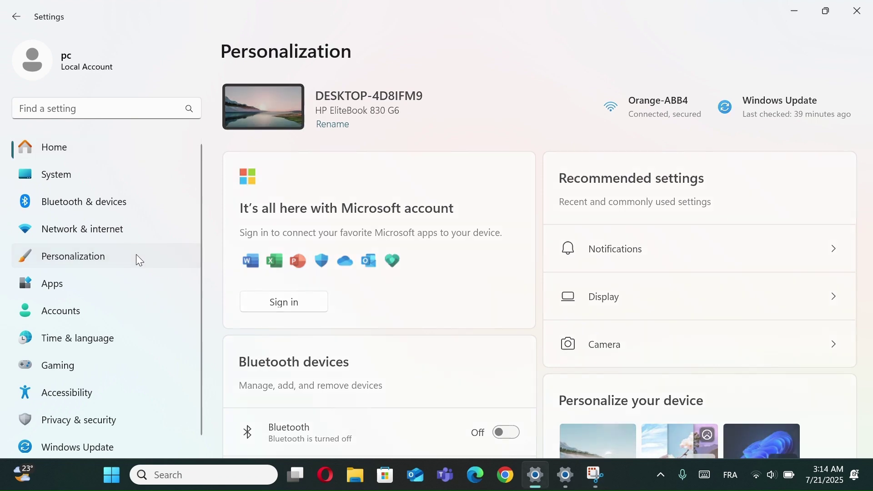
scroll(321, 307, down, 4)
scroll(321, 307, down, 4)
scroll(321, 307, down, 2)
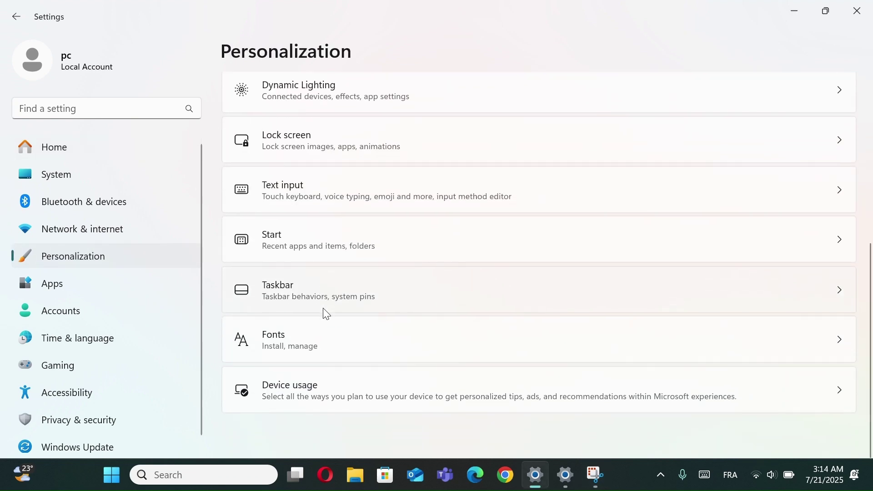
click(325, 404)
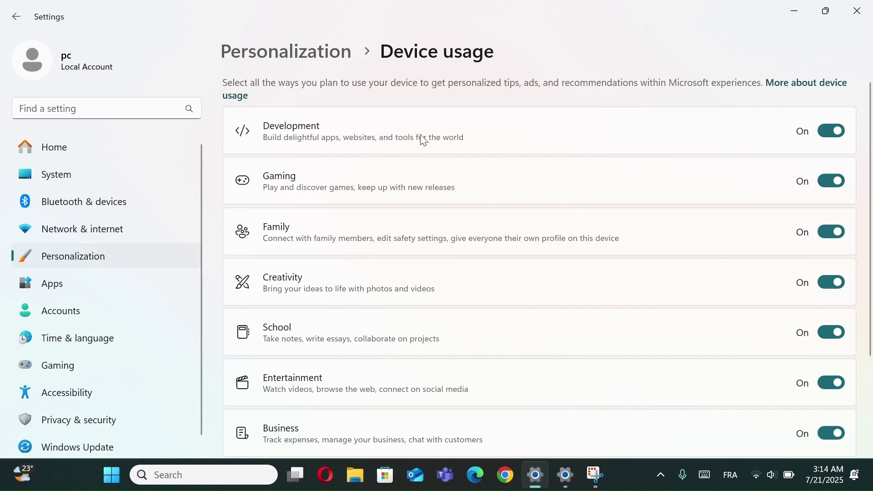
click(832, 131)
click(835, 181)
click(832, 232)
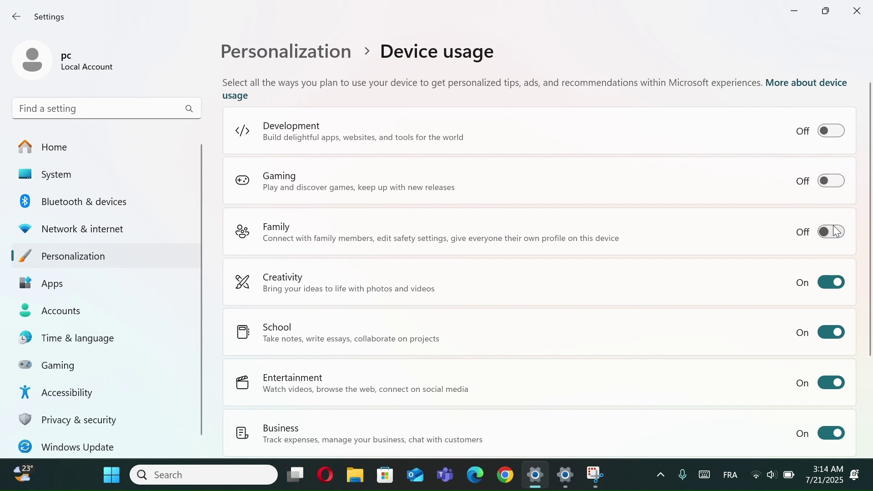
scroll(832, 231, down, 1)
click(832, 244)
click(832, 294)
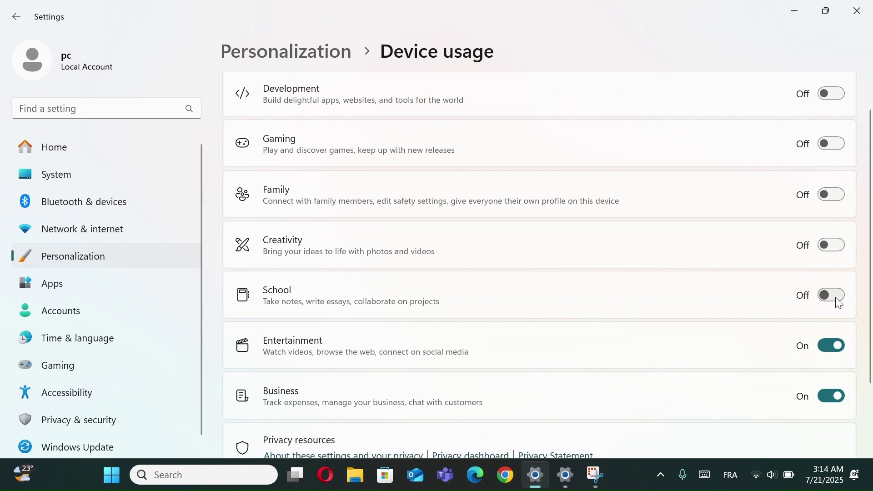
click(832, 345)
scroll(771, 404, down, 2)
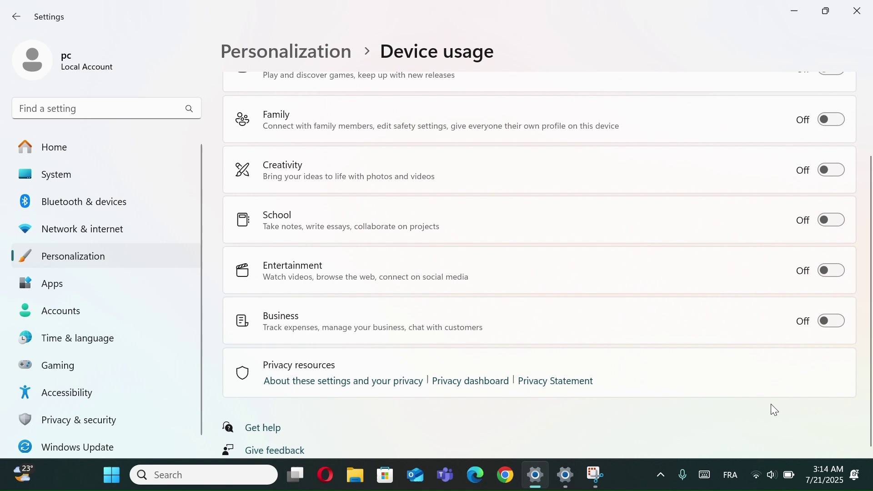
scroll(771, 403, down, 1)
scroll(771, 404, up, 2)
scroll(770, 403, up, 2)
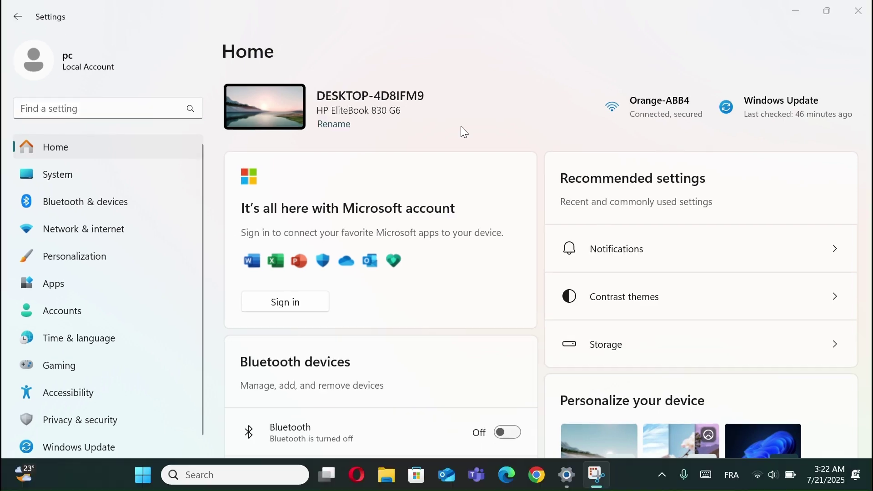
Step: In System > Notifications, sort the app notification list by name
click(88, 179)
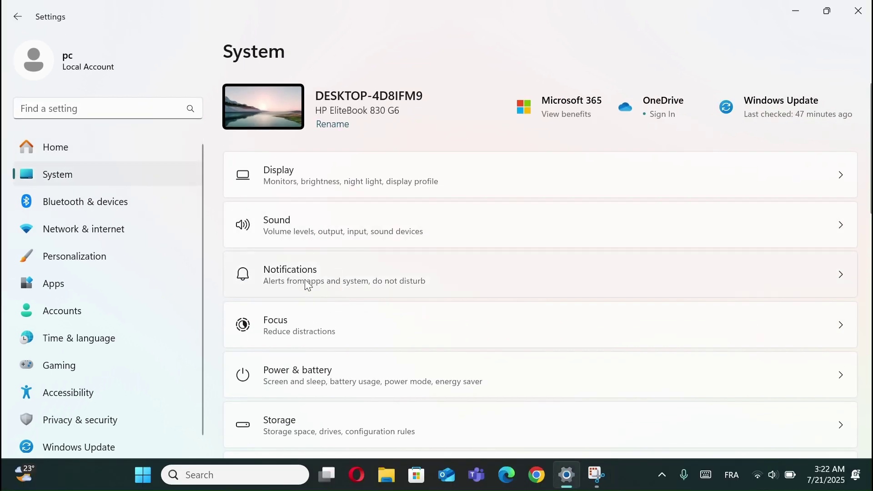
click(310, 271)
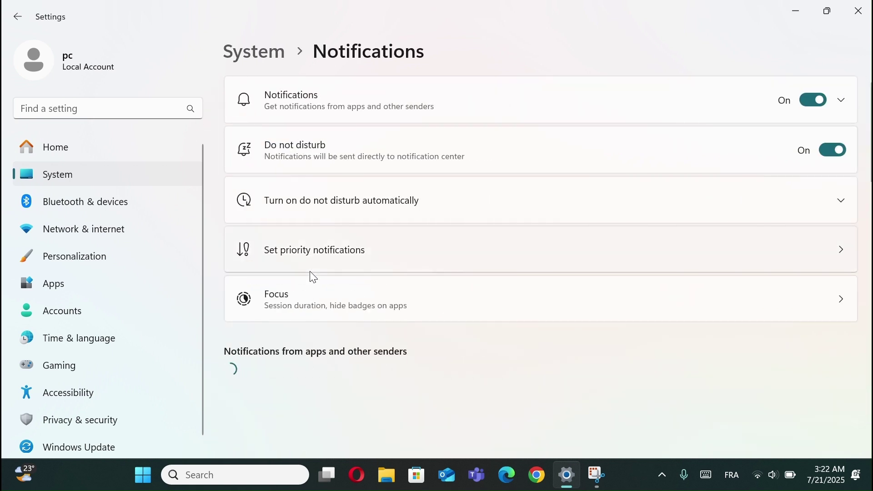
scroll(363, 306, down, 2)
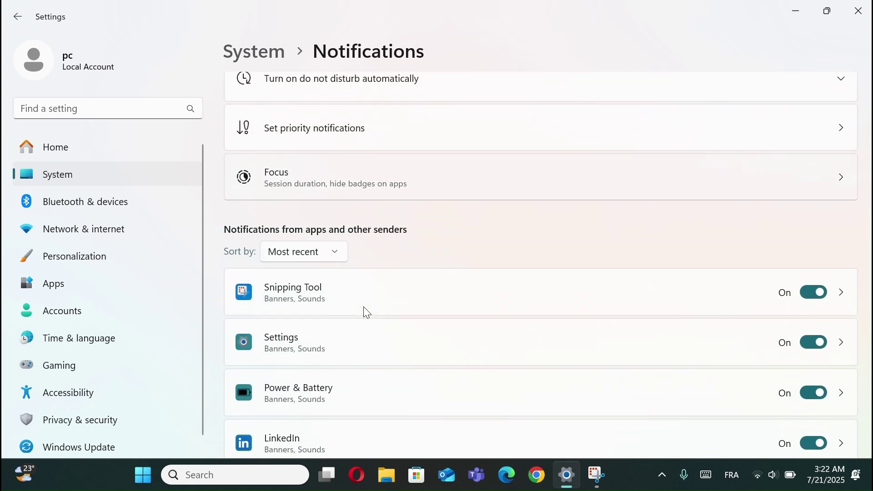
click(311, 248)
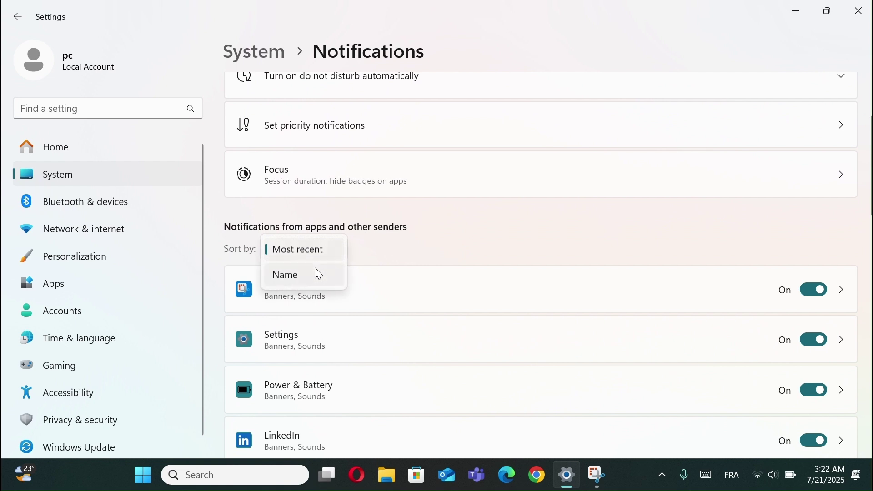
click(315, 274)
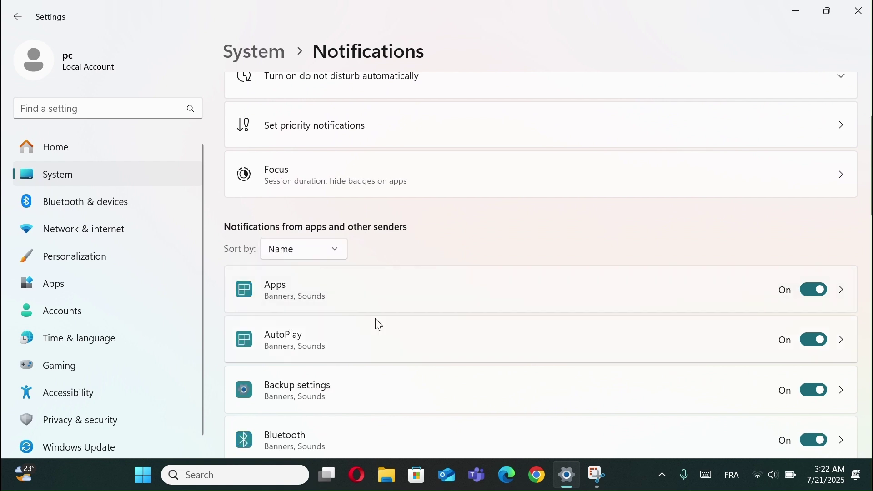
scroll(376, 321, down, 1)
scroll(376, 321, down, 1)
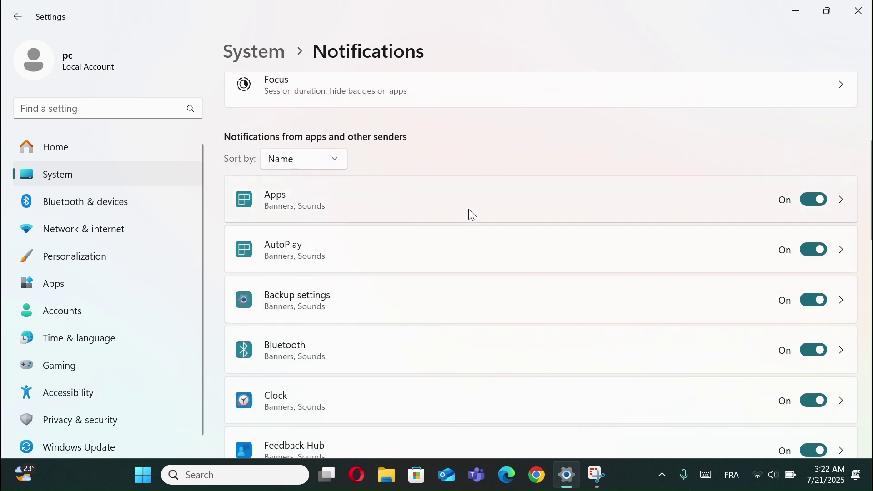
Step: Mute notifications from Apps, Backup settings, Feedback Hub, Microsoft Store and Snipping Tool
click(818, 200)
scroll(637, 272, down, 1)
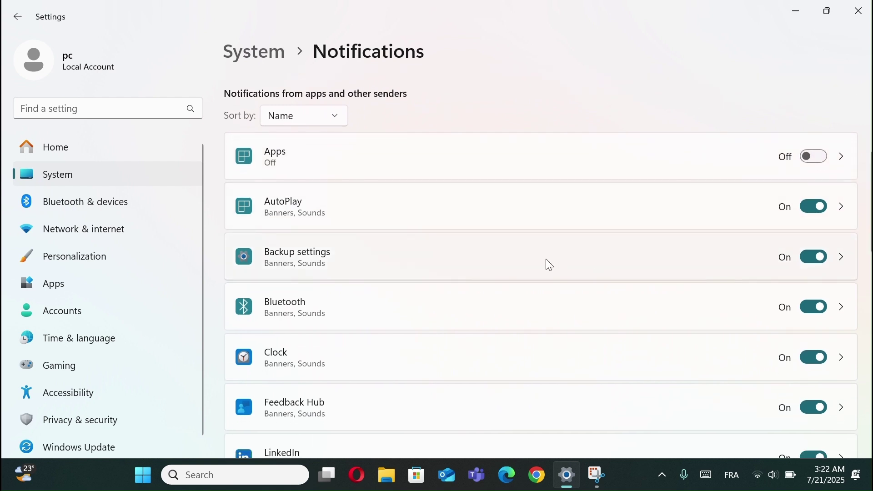
click(813, 256)
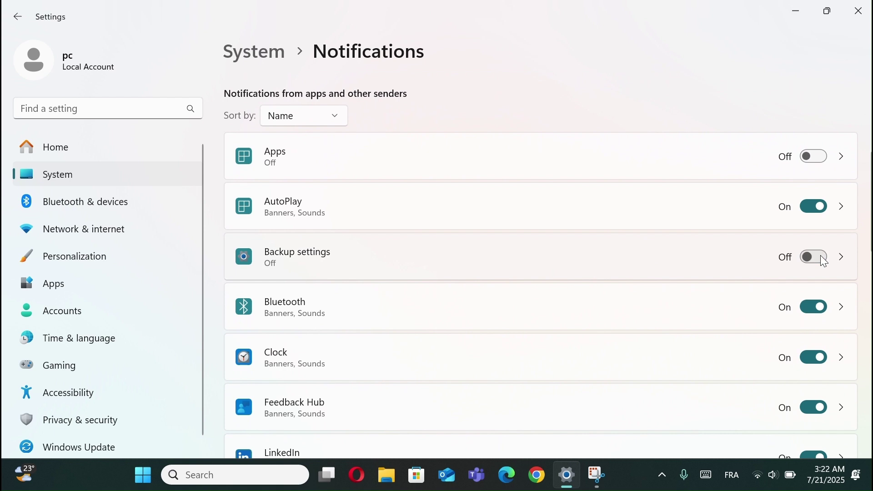
scroll(668, 314, down, 1)
scroll(736, 317, down, 1)
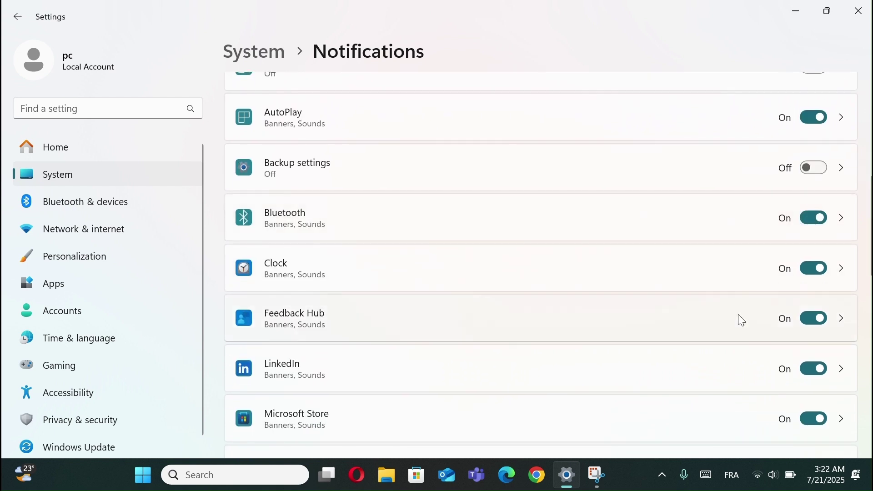
click(811, 318)
scroll(681, 358, down, 2)
scroll(681, 358, down, 1)
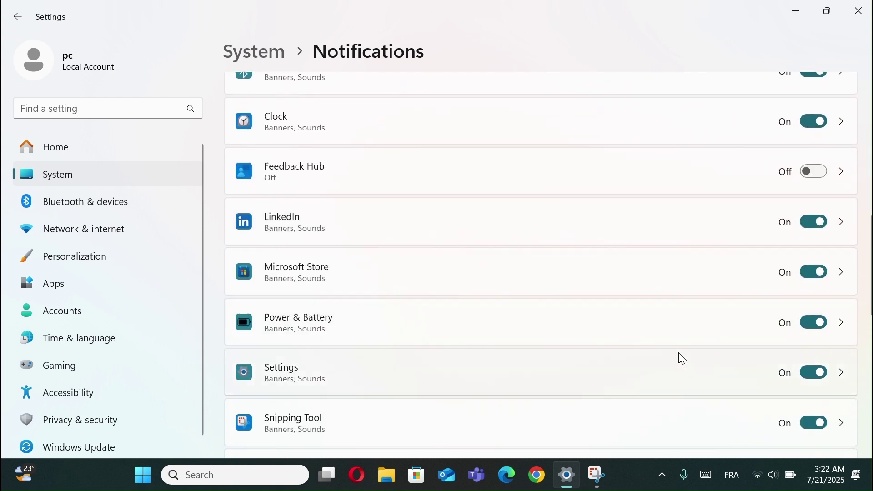
click(807, 271)
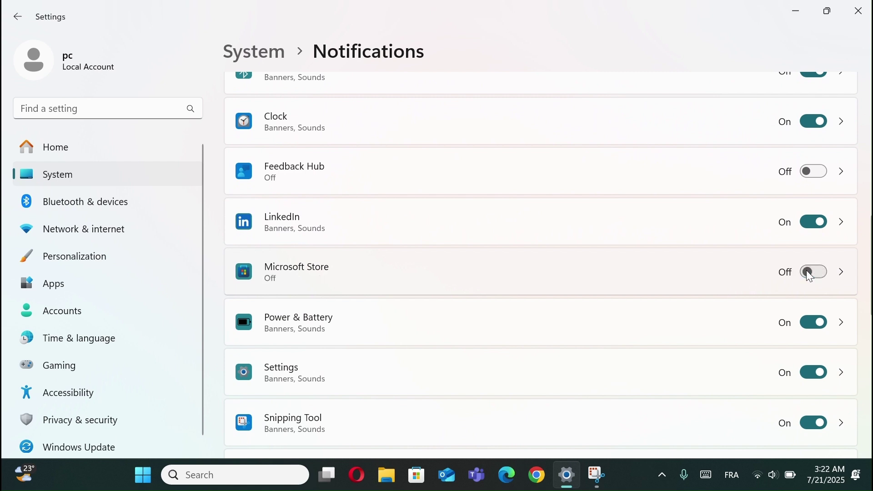
scroll(704, 301, down, 1)
scroll(704, 301, down, 2)
scroll(705, 301, down, 1)
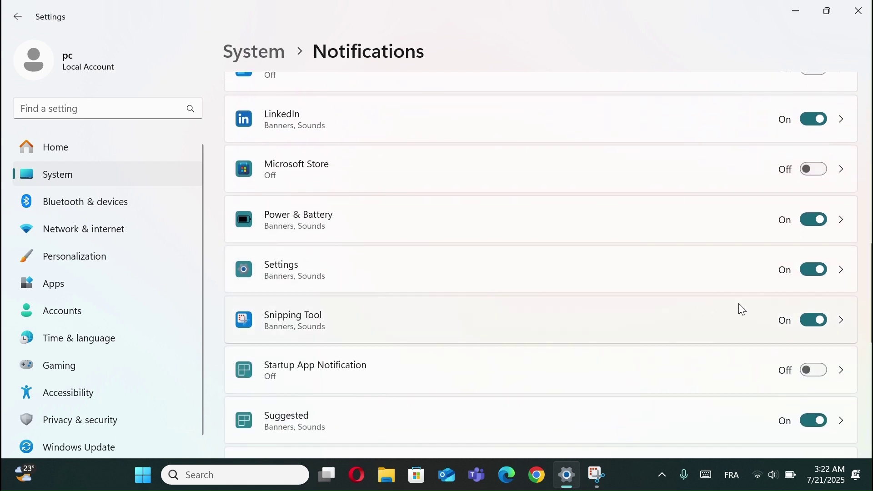
click(818, 321)
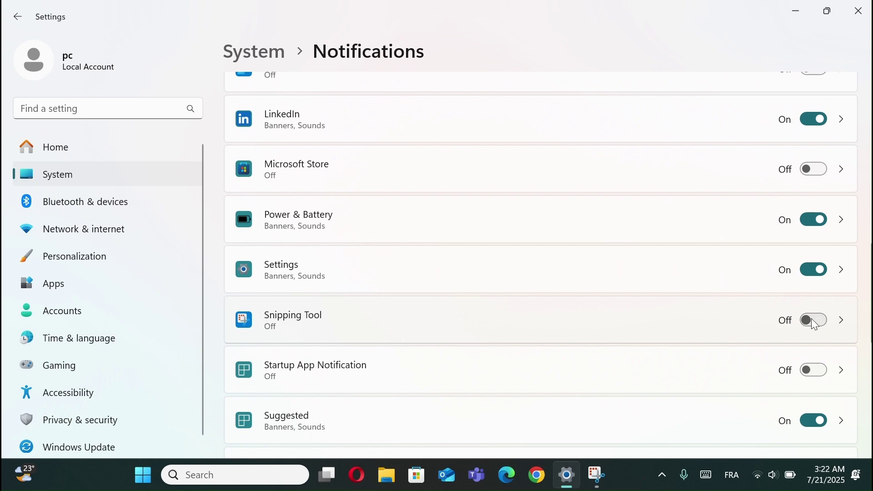
scroll(719, 348, down, 2)
scroll(719, 348, down, 2)
scroll(719, 348, down, 1)
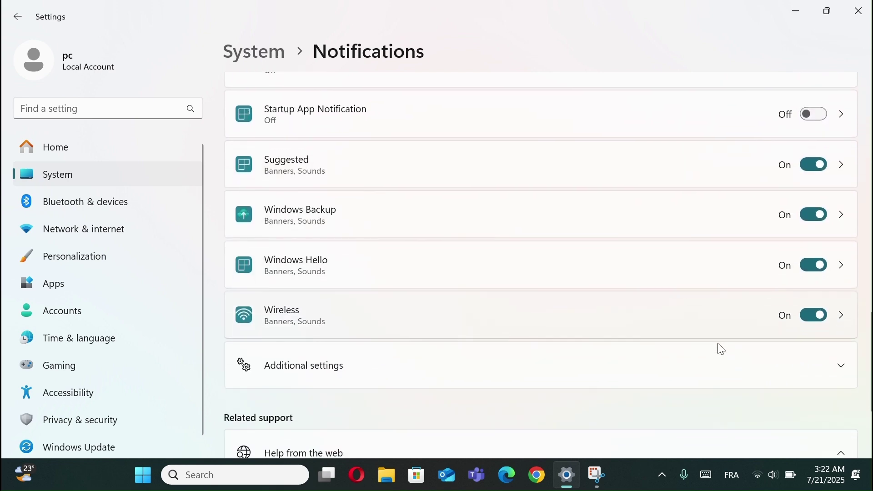
scroll(720, 347, up, 3)
scroll(719, 348, up, 3)
scroll(720, 348, up, 3)
scroll(720, 348, up, 2)
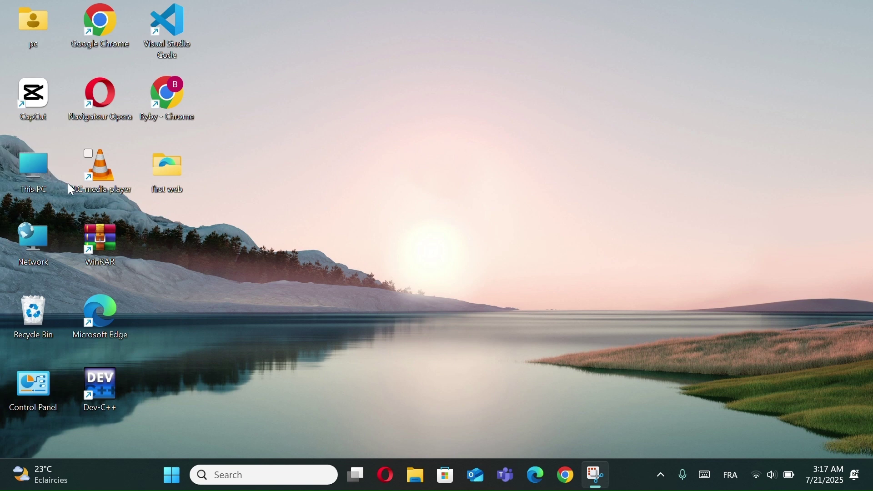
Step: From This PC in File Explorer, reach the Folder Options View settings
click(44, 174)
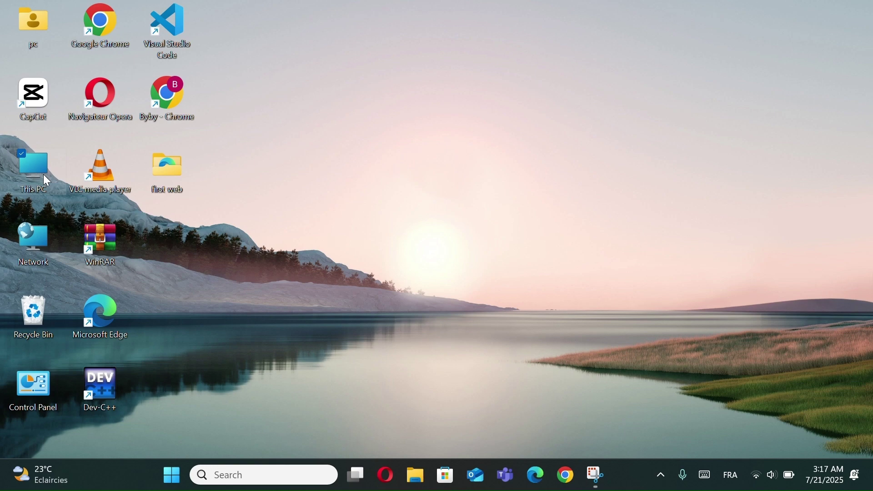
double_click(43, 174)
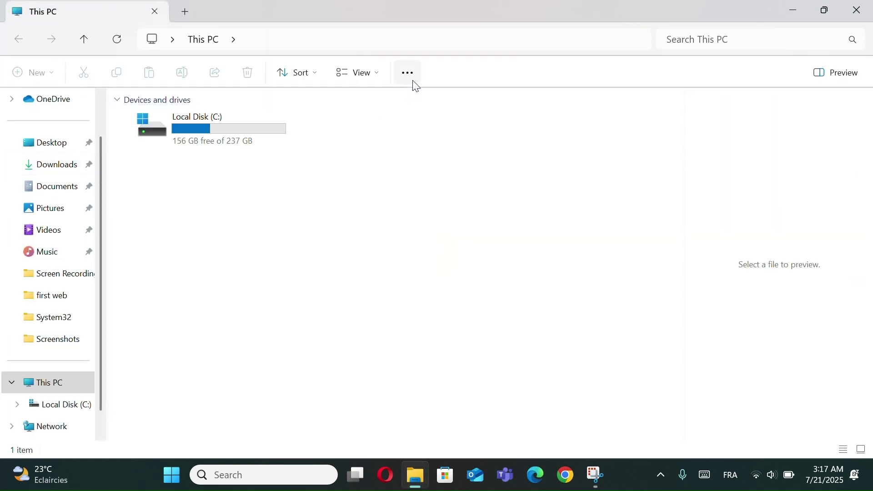
click(407, 73)
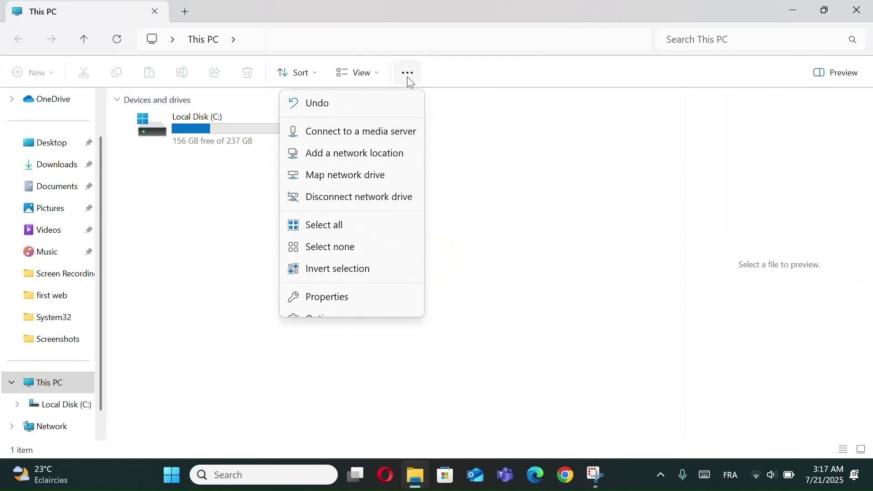
scroll(354, 205, down, 1)
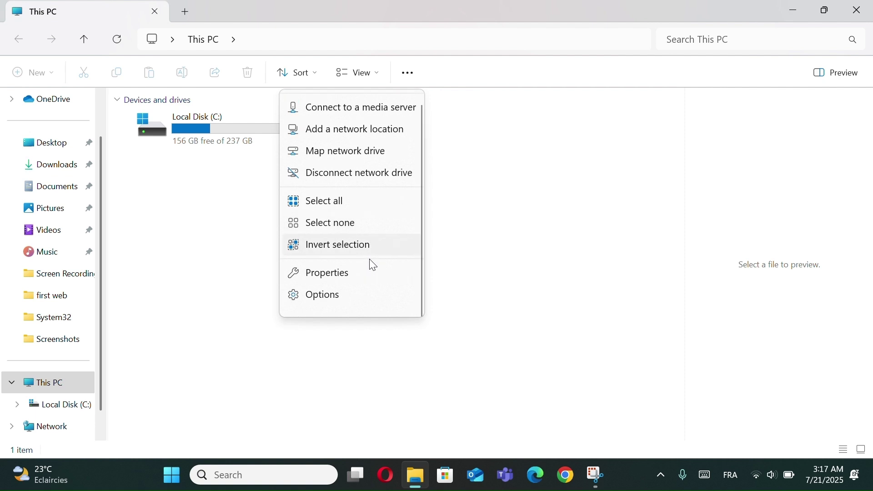
click(343, 305)
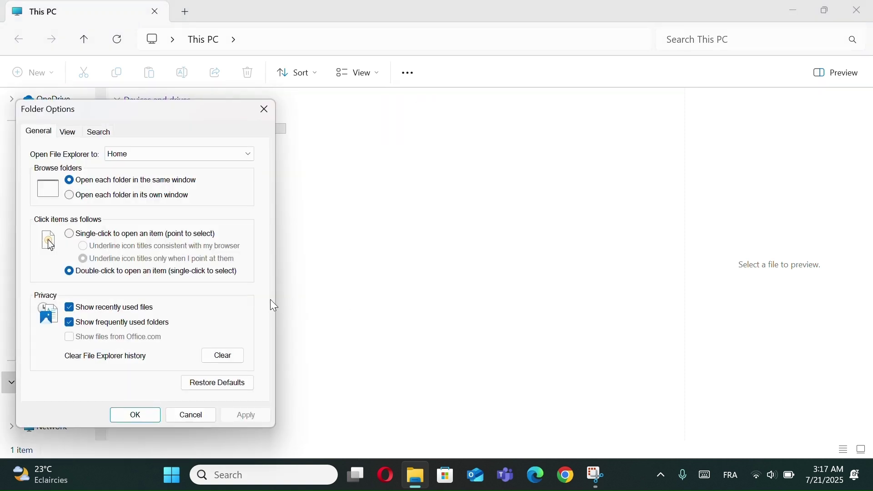
click(66, 132)
scroll(124, 252, down, 3)
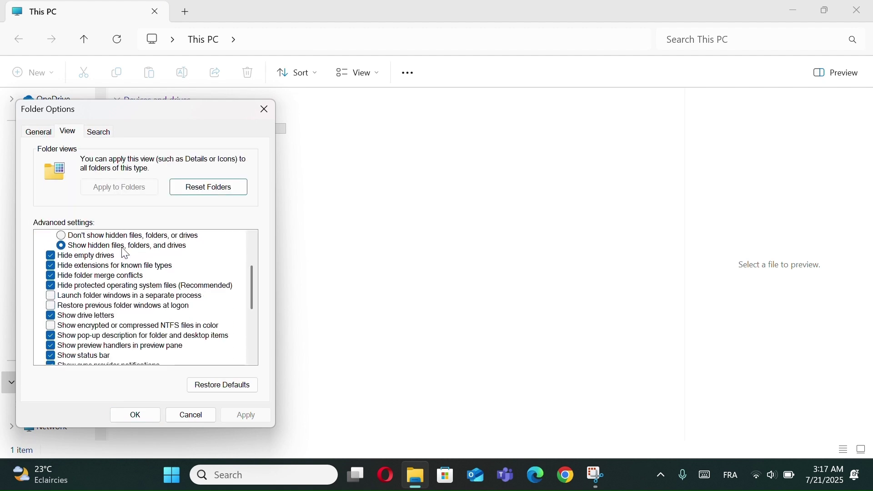
scroll(124, 251, down, 2)
scroll(124, 251, down, 2)
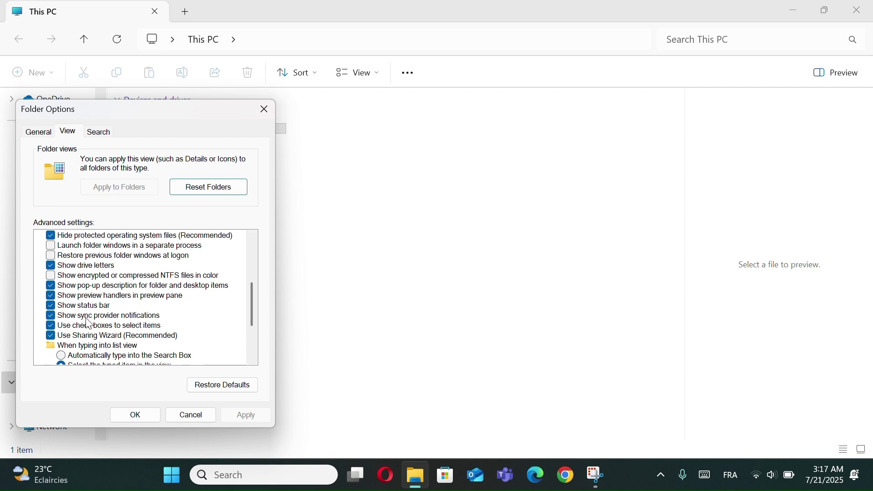
Step: Uncheck Show sync provider notifications and apply and confirm the folder options
click(51, 316)
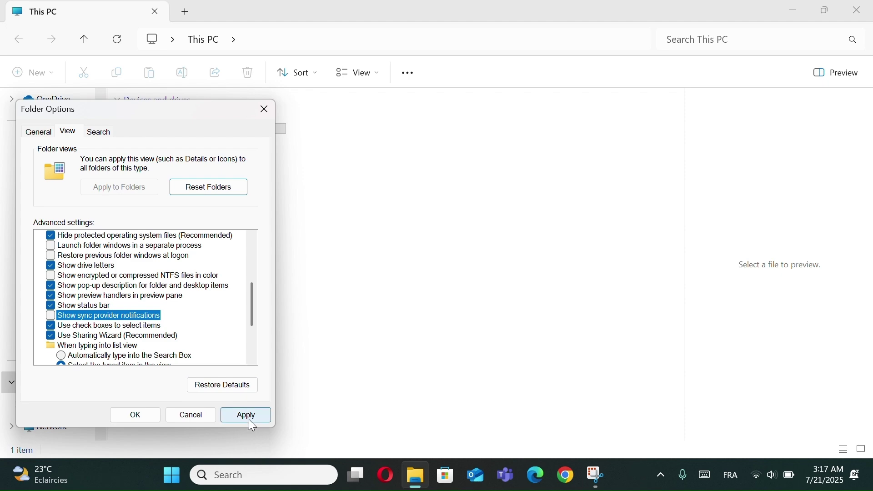
click(246, 416)
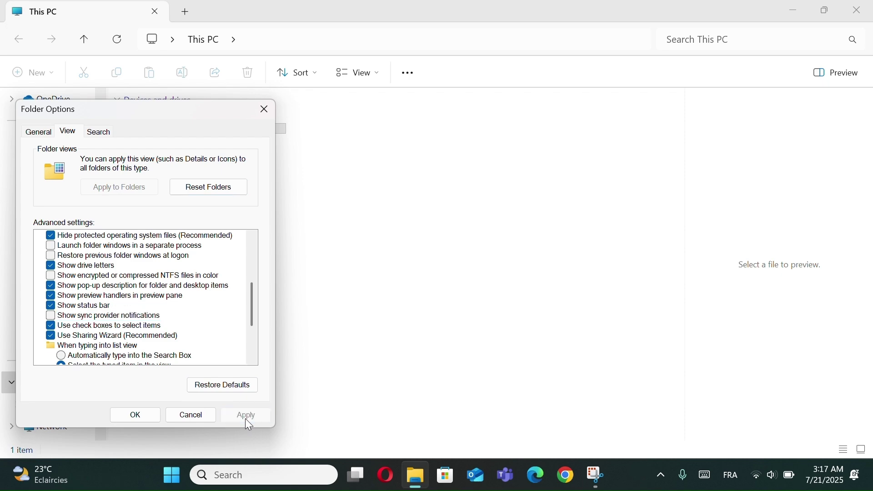
click(135, 414)
click(857, 9)
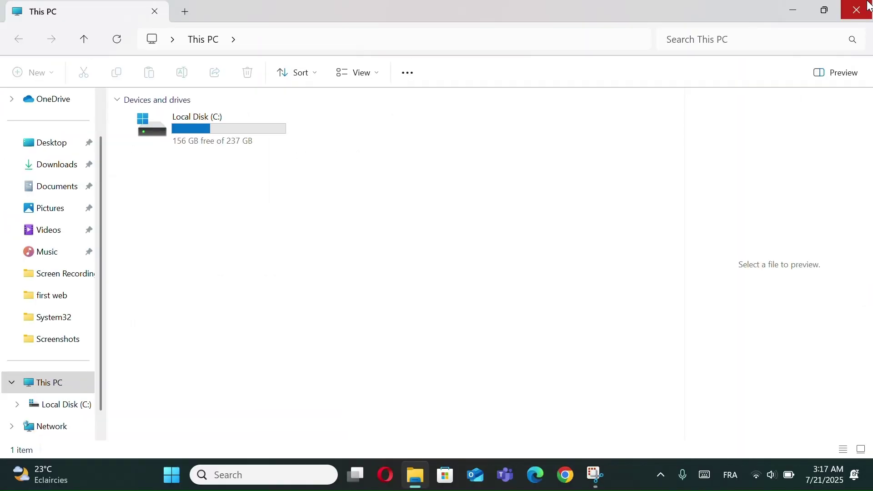
Step: Close the This PC File Explorer window, leaving the desktop showing
click(856, 10)
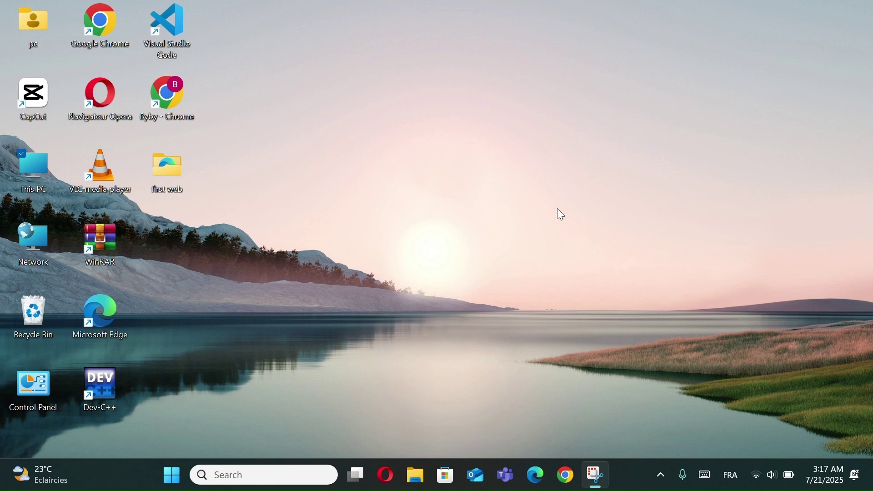